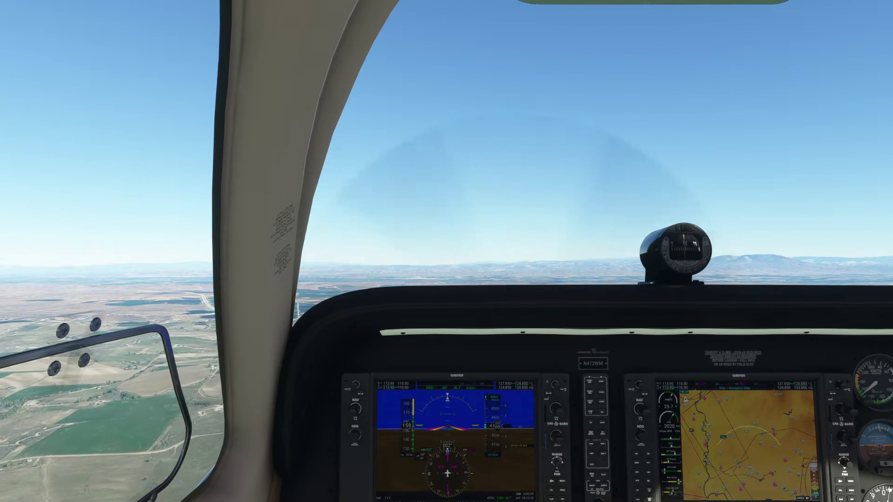
# - Zoom the cockpit camera in on the G1000 primary flight display with the A key
pyautogui.press('a')
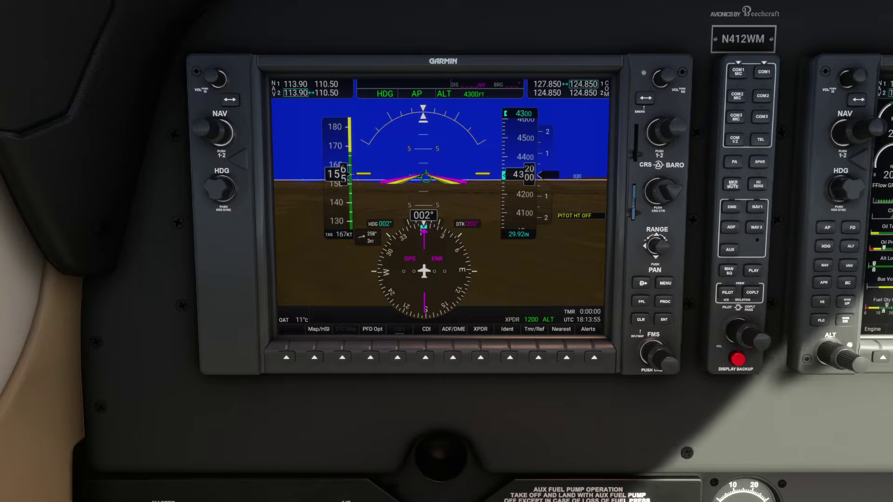
pyautogui.press('.')
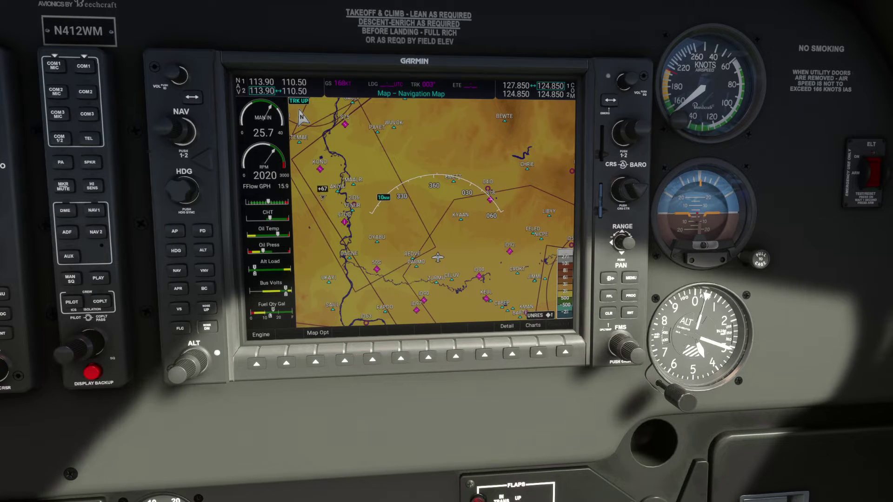
pyautogui.press(',')
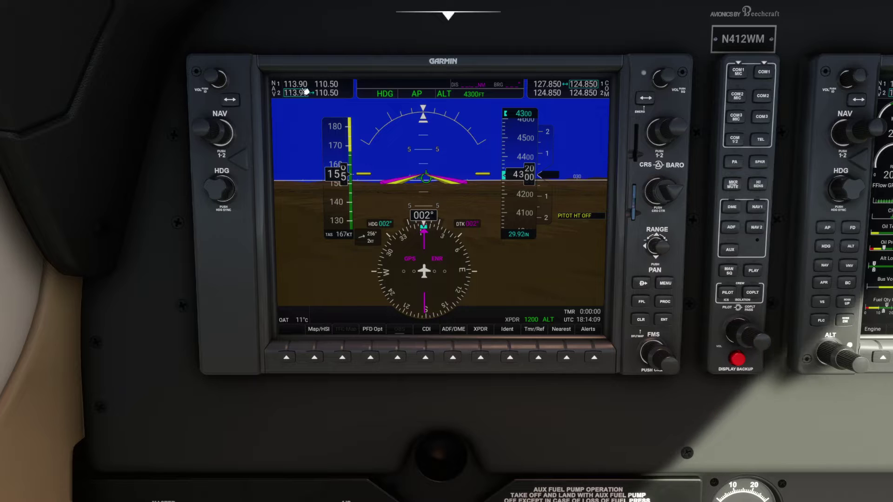
# - Tune NAV2 to 114.90 and swap it active, leaving 110.50 in standby
pyautogui.click(196, 123)
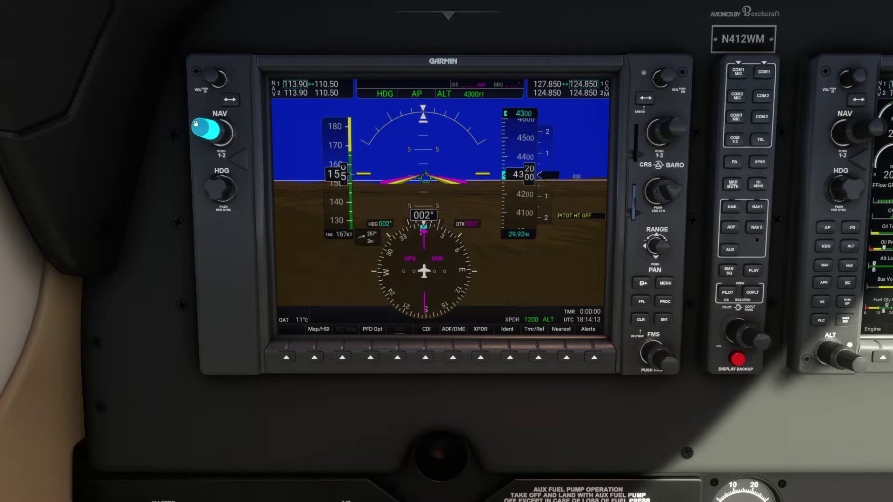
pyautogui.click(195, 124)
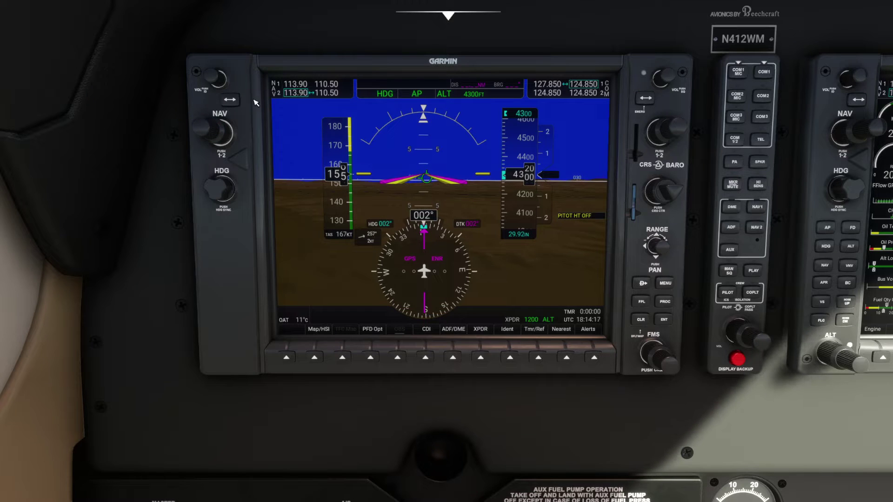
pyautogui.scroll(1, 224, 124)
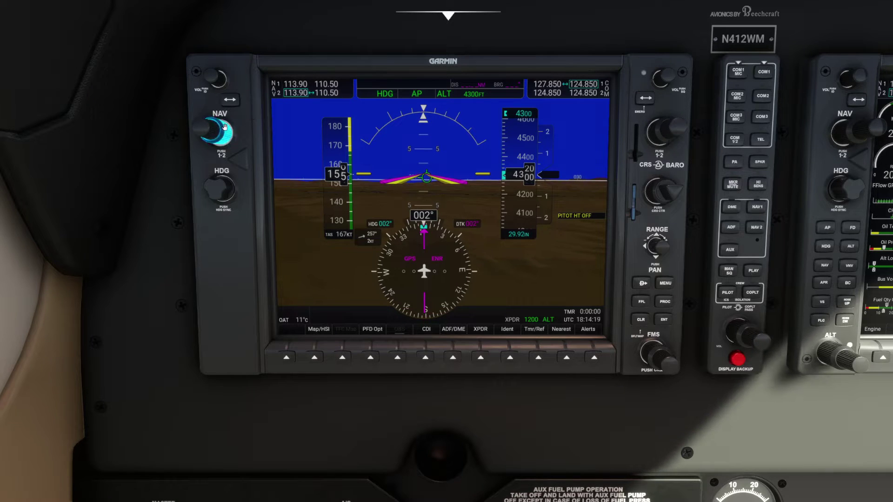
pyautogui.click(229, 99)
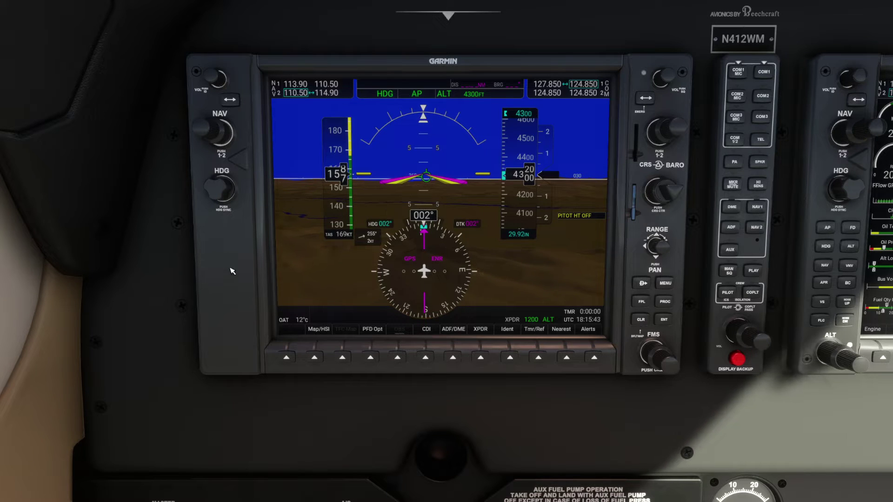
# - Turn the heading bug left to 345° for the autopilot to follow
pyautogui.scroll(-6, 217, 188)
pyautogui.scroll(-11, 217, 188)
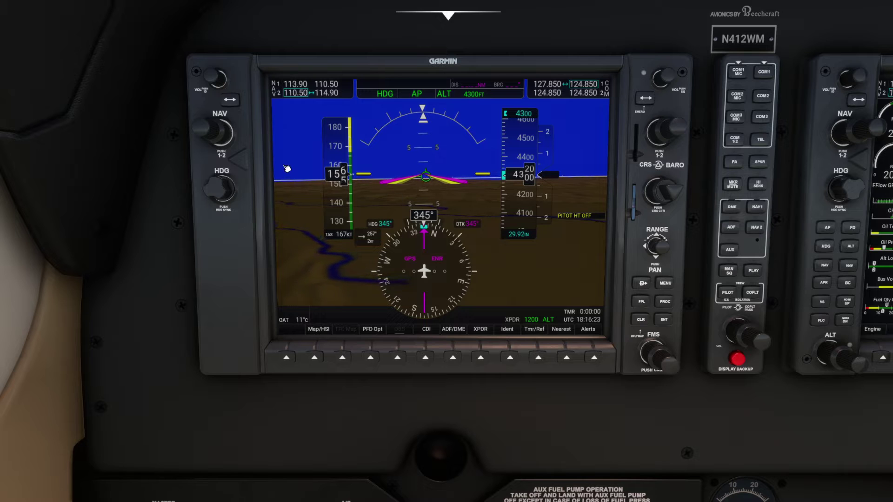
# - Turn the heading bug further left to 326° to match the desired track
pyautogui.scroll(-12, 221, 183)
pyautogui.scroll(-7, 221, 183)
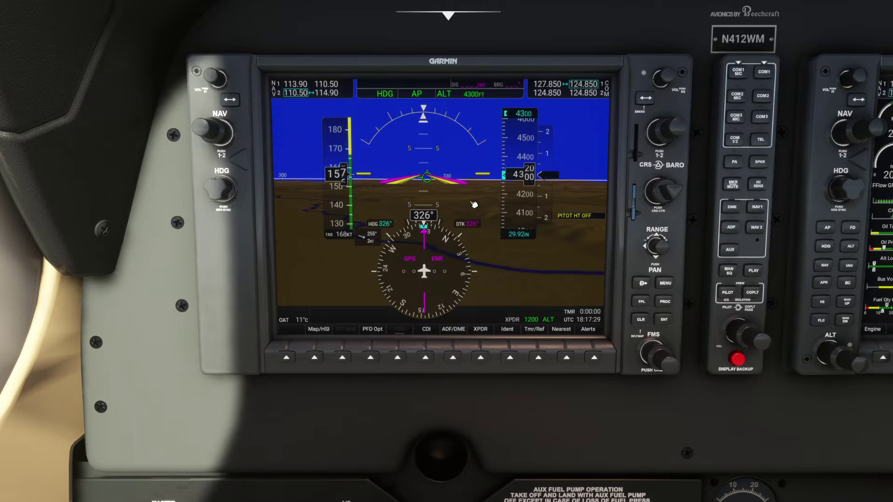
# - Disconnect the autopilot with the Z key to hand-fly a left turn toward 240°
pyautogui.press('z')
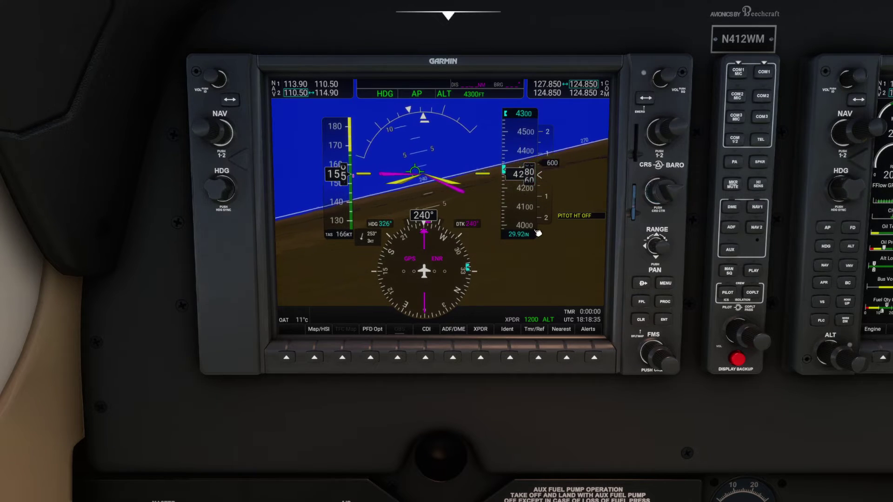
# - Sync the heading bug to the current 243° heading
pyautogui.click(840, 188)
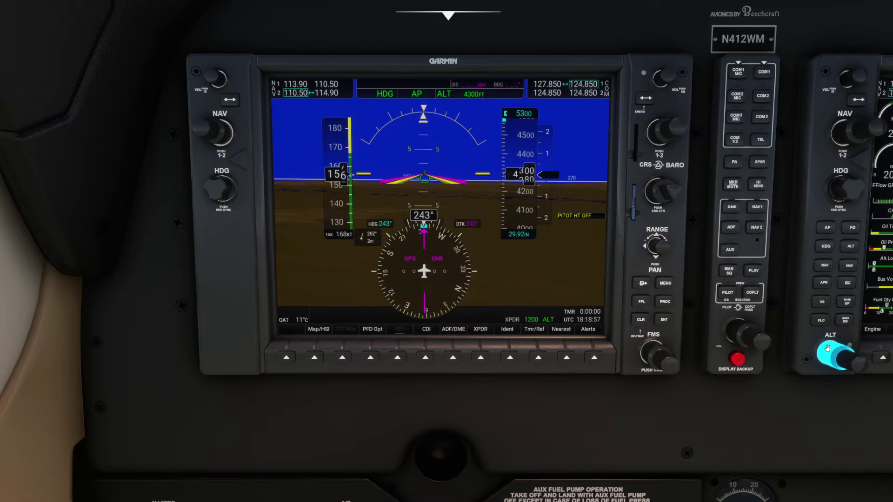
# - Set 4600 ft as selected altitude and climb in VS mode at 400 fpm
pyautogui.scroll(2, 845, 362)
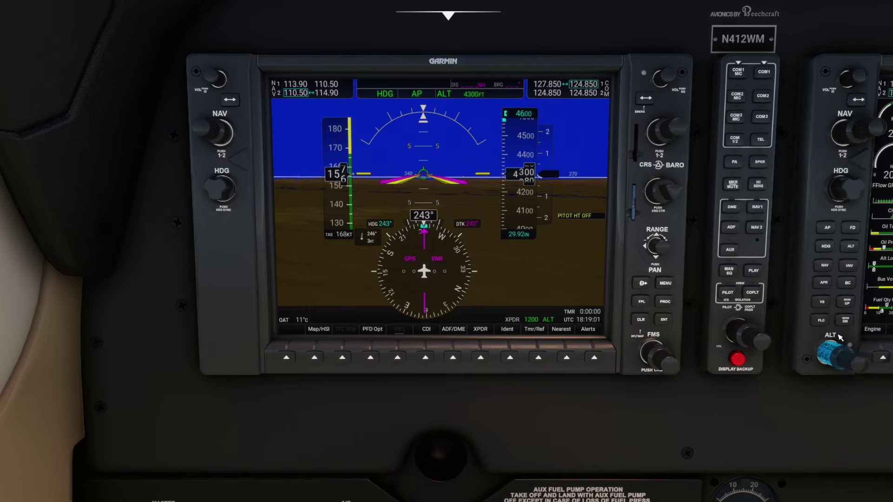
pyautogui.click(827, 305)
pyautogui.click(847, 304)
pyautogui.click(847, 303)
pyautogui.click(847, 303)
pyautogui.click(847, 303)
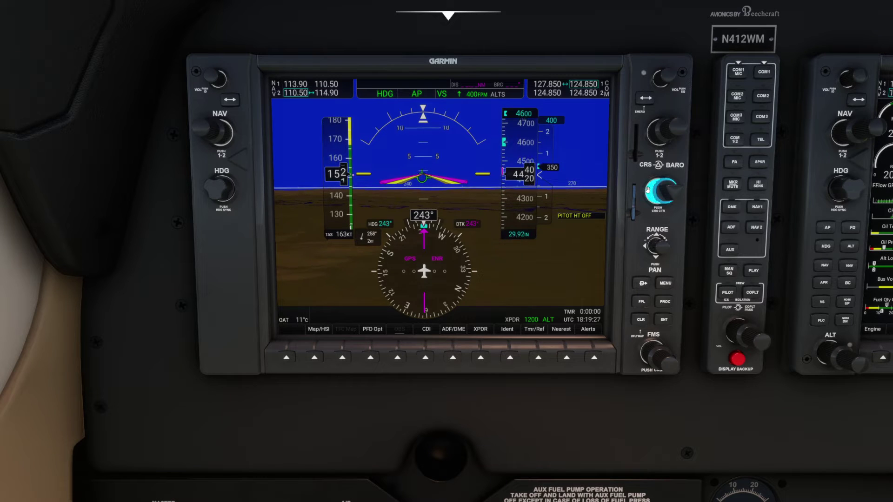
# - Let the autopilot capture and hold 4600 ft on heading 243° with the CDI on GPS
pyautogui.scroll(1, 647, 189)
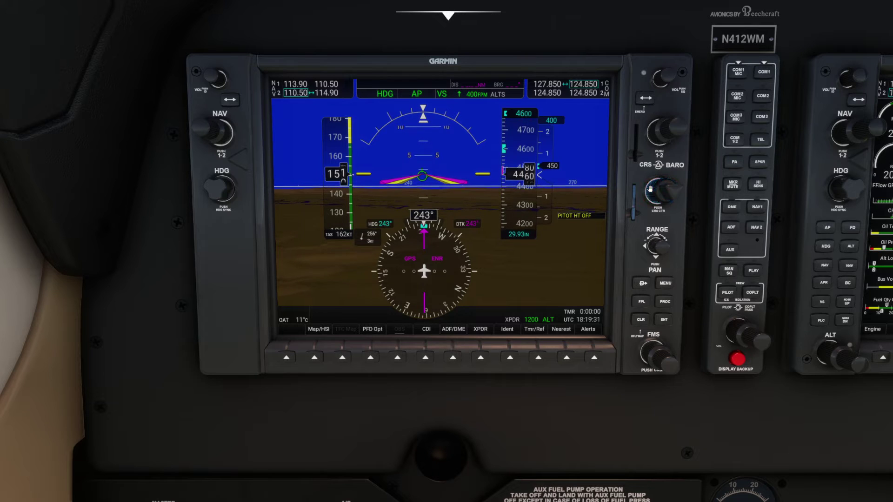
pyautogui.scroll(-2, 649, 187)
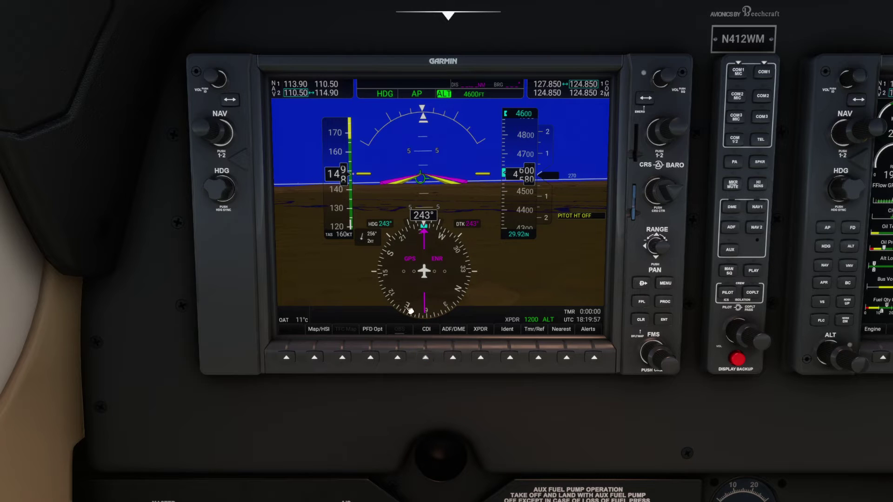
pyautogui.click(426, 358)
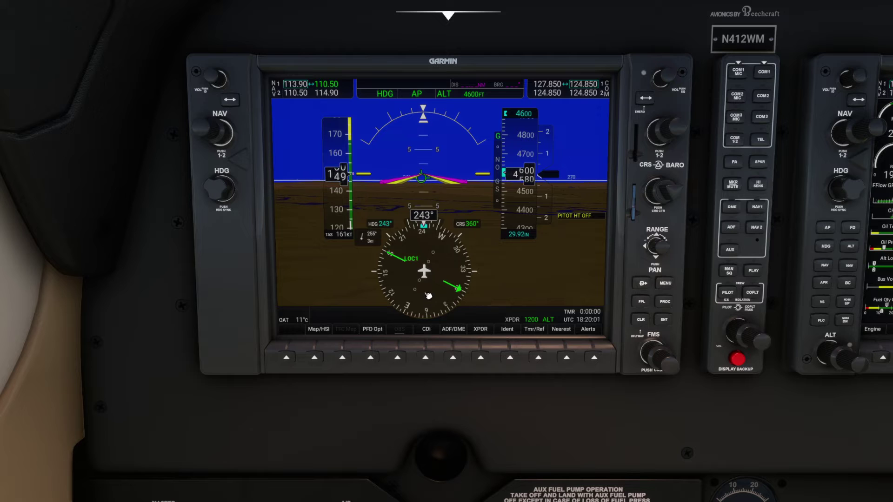
pyautogui.click(426, 358)
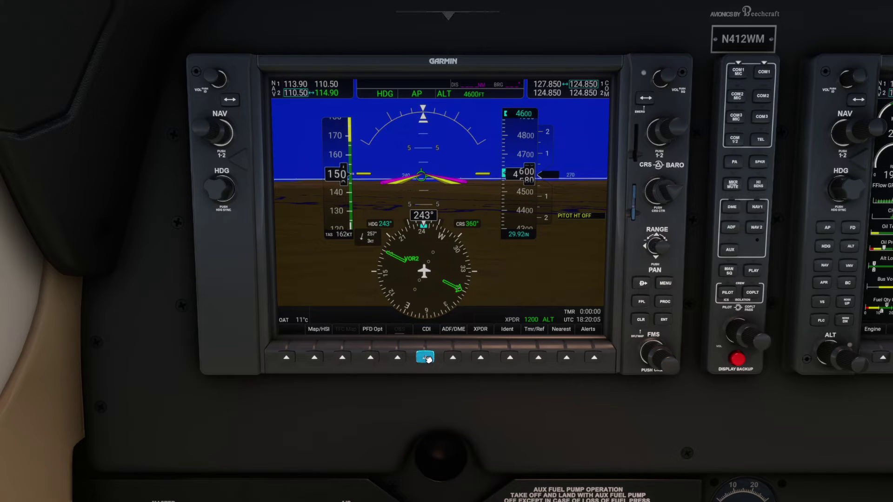
pyautogui.click(426, 357)
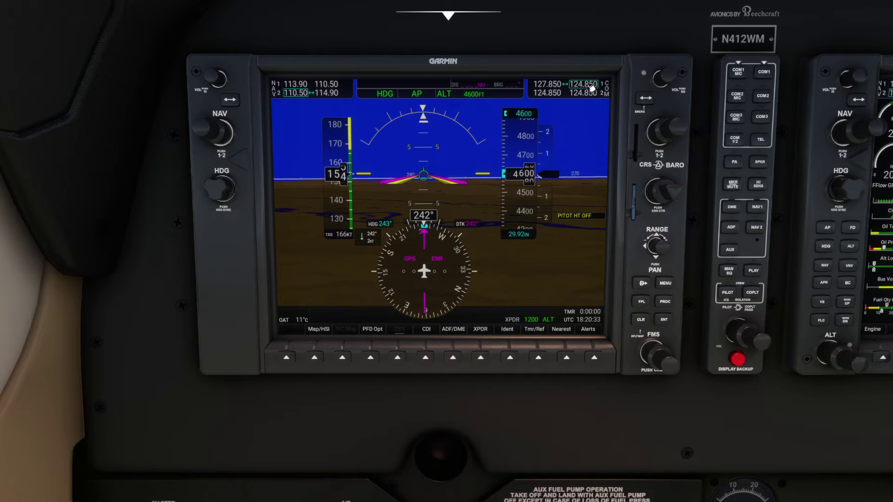
# - Make 120.850 active on COM1 with 127.850 in standby, then select COM2 for tuning
pyautogui.scroll(-4, 655, 128)
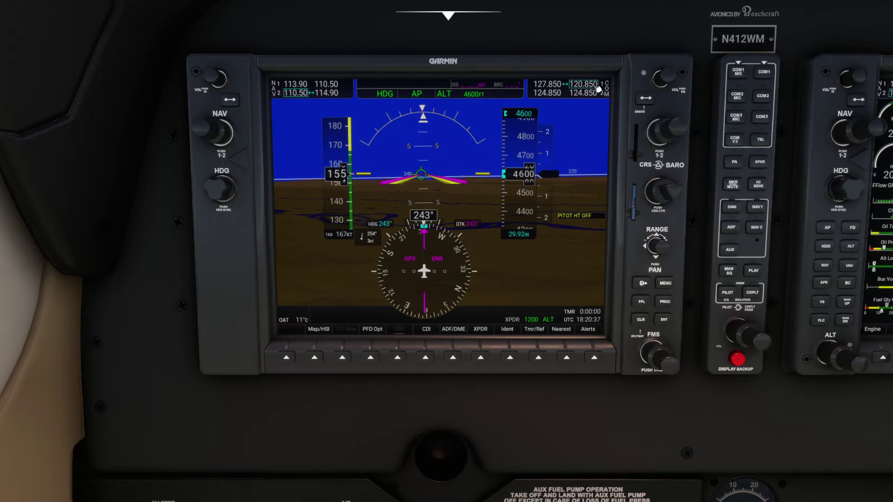
pyautogui.click(646, 99)
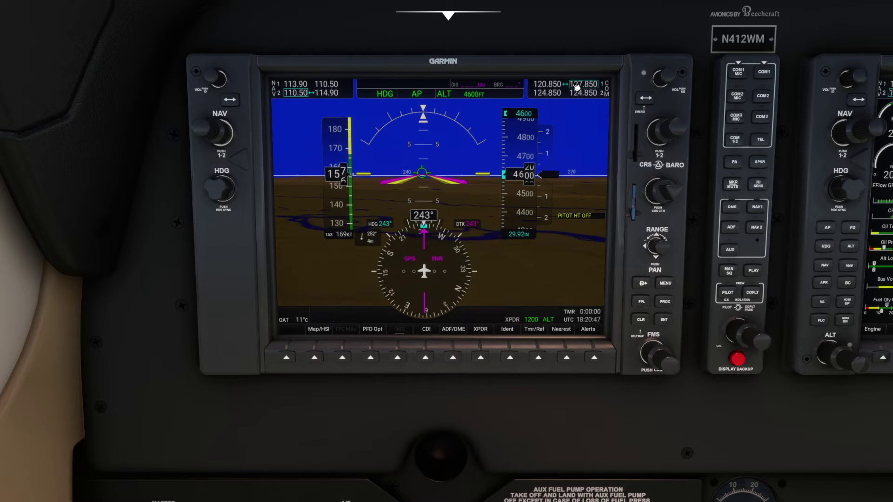
pyautogui.click(676, 129)
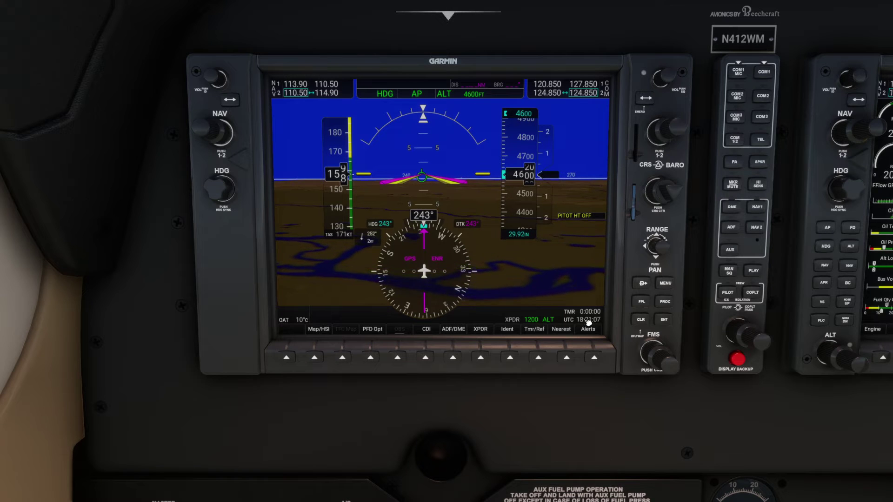
# - Open the Tmr/Ref page, start and stop the timer, then reset it to 0:00:00
pyautogui.click(539, 358)
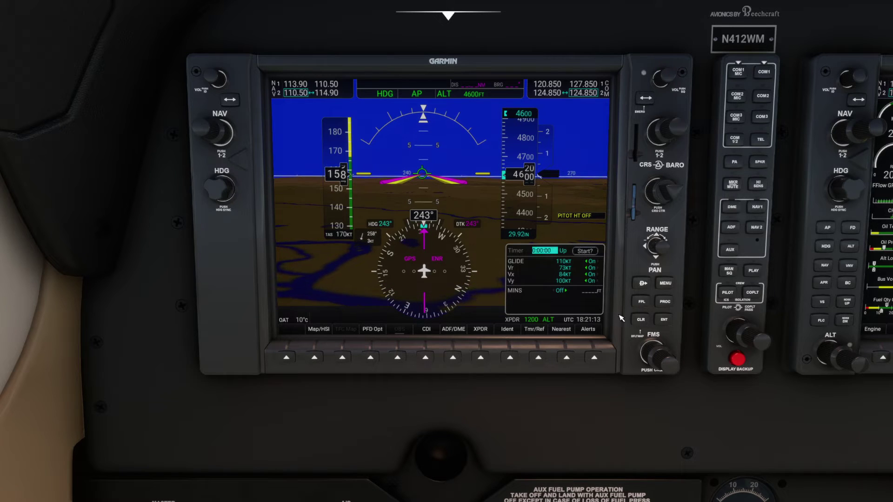
pyautogui.scroll(1, 653, 349)
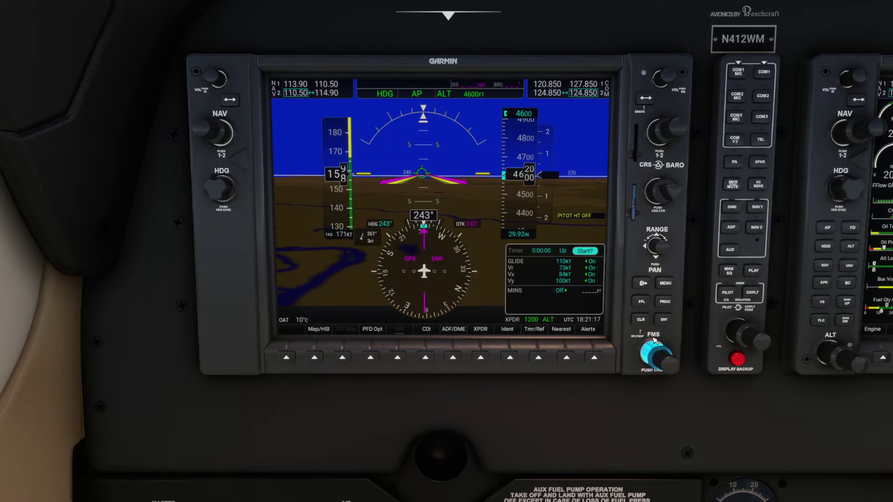
pyautogui.click(587, 251)
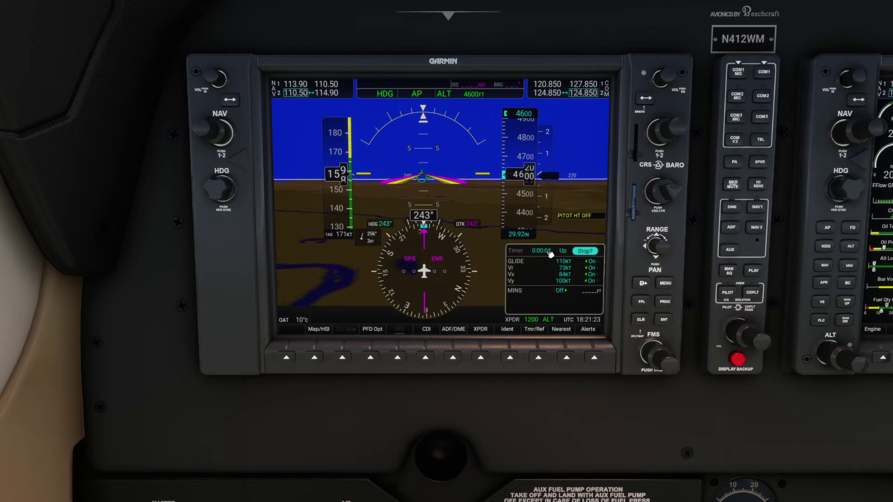
pyautogui.click(662, 320)
pyautogui.click(662, 320)
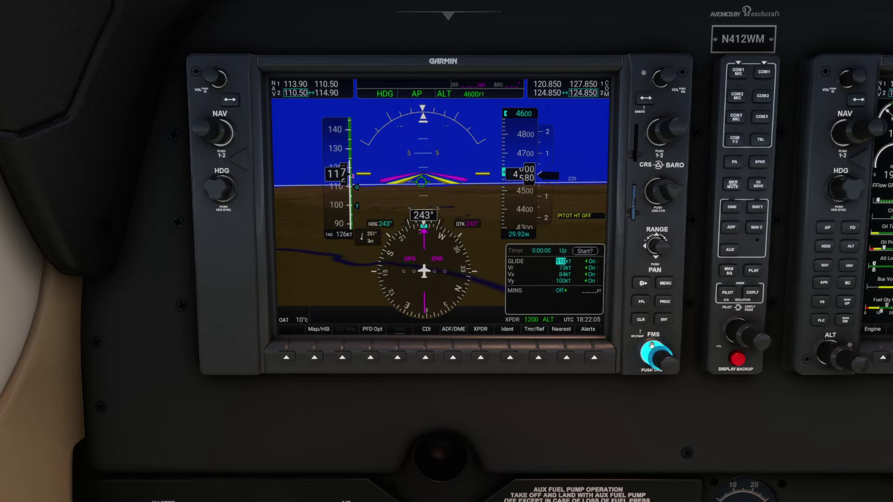
# - On the timer/references page, raise Vr and change minimums from Off to BARO
pyautogui.scroll(1, 671, 362)
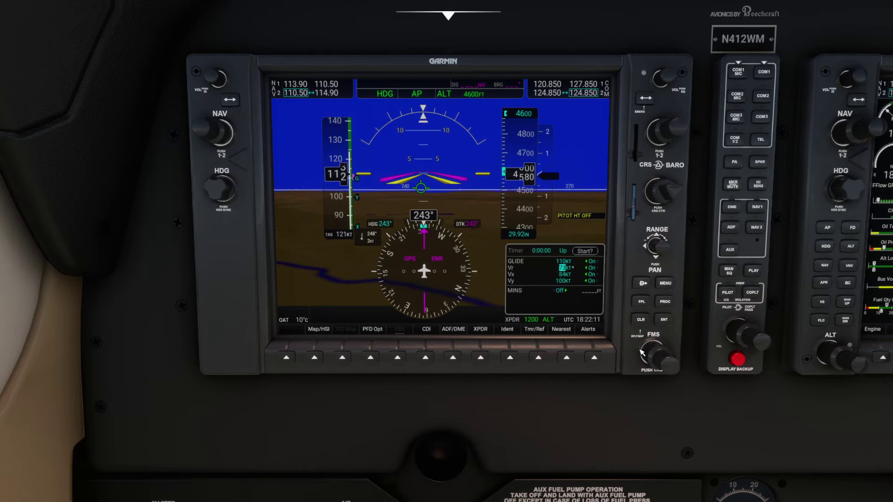
pyautogui.scroll(1, 646, 346)
pyautogui.scroll(1, 645, 347)
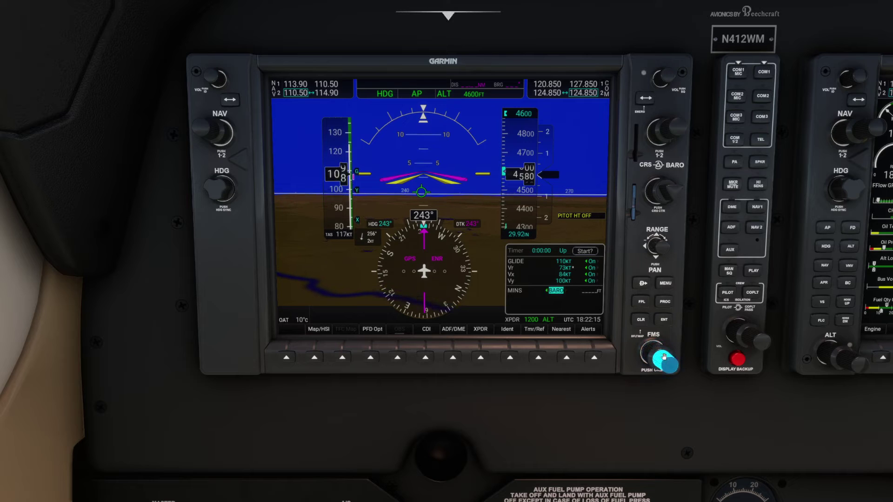
pyautogui.scroll(1, 650, 352)
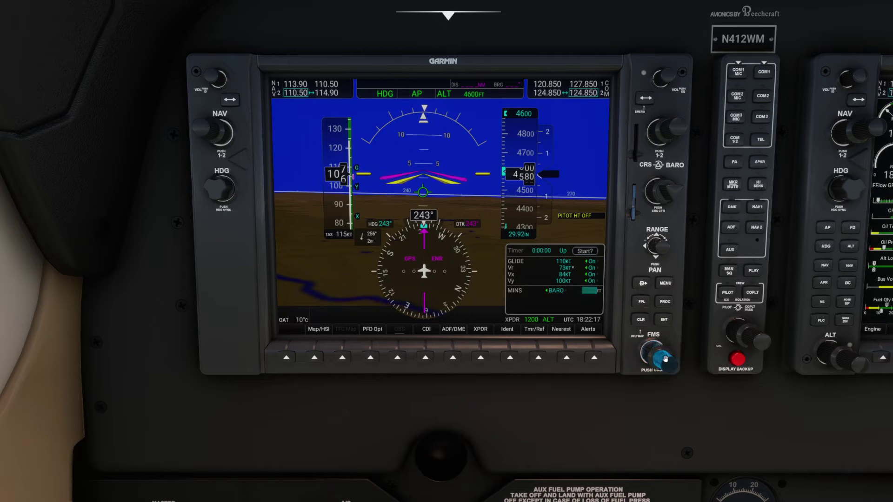